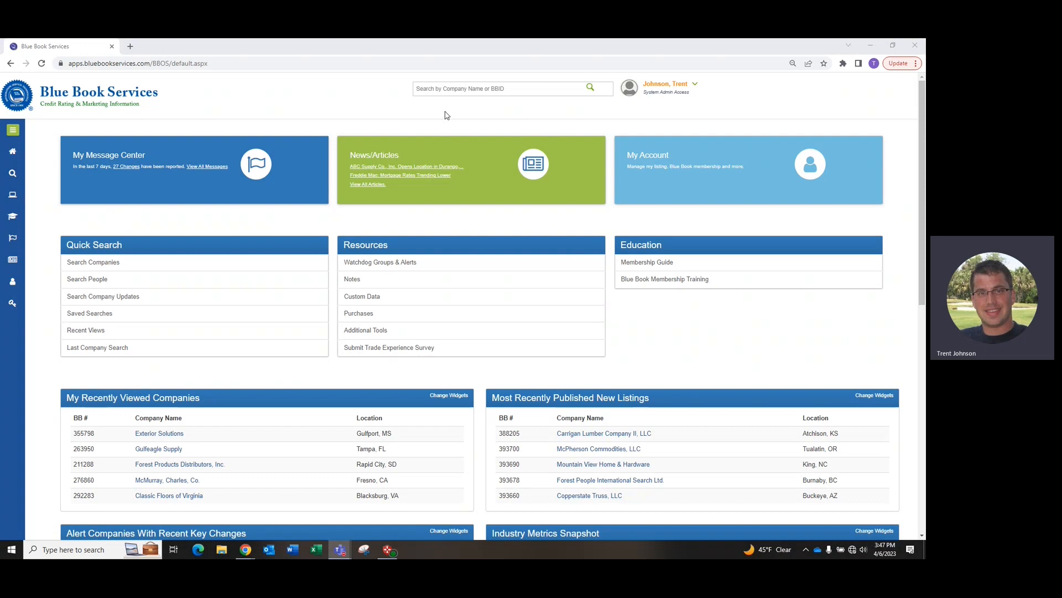
Look up company suggestions for "metro" in the quick company search and clear the entry.
click(452, 89)
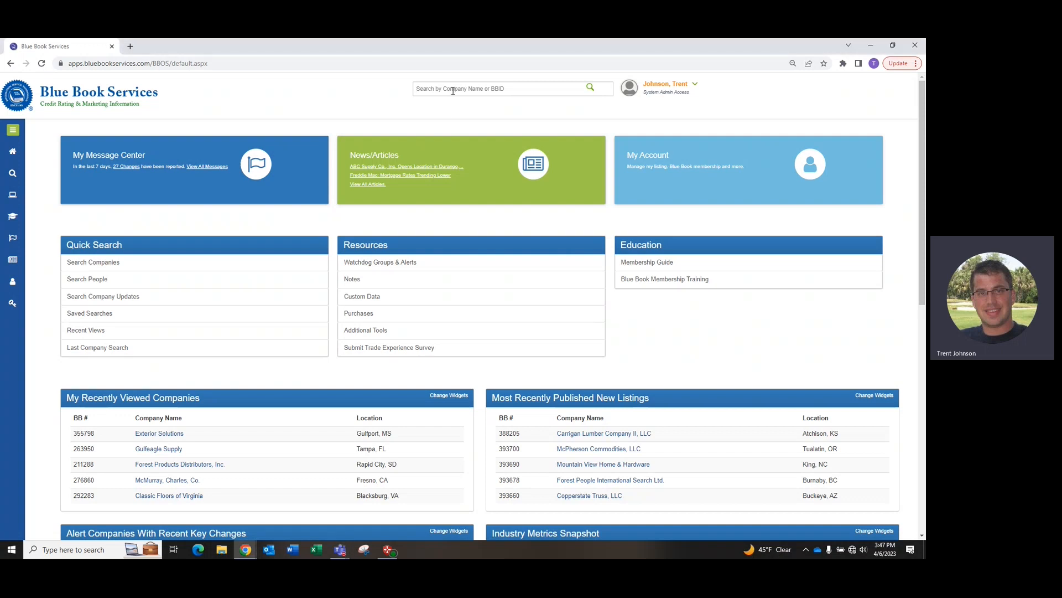
text(metro)
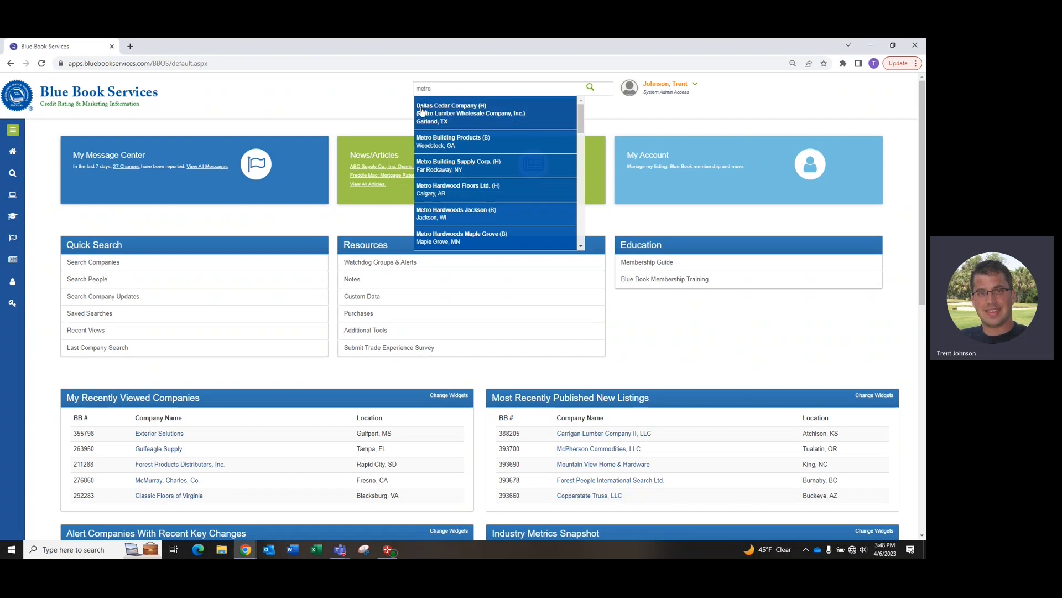
double_click(451, 87)
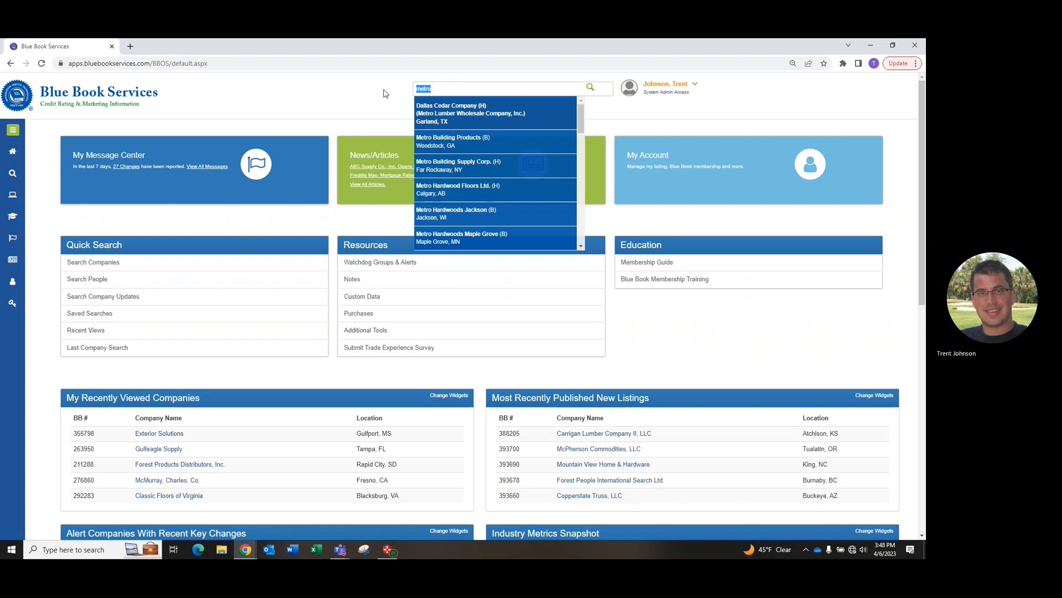
key(BackSpace)
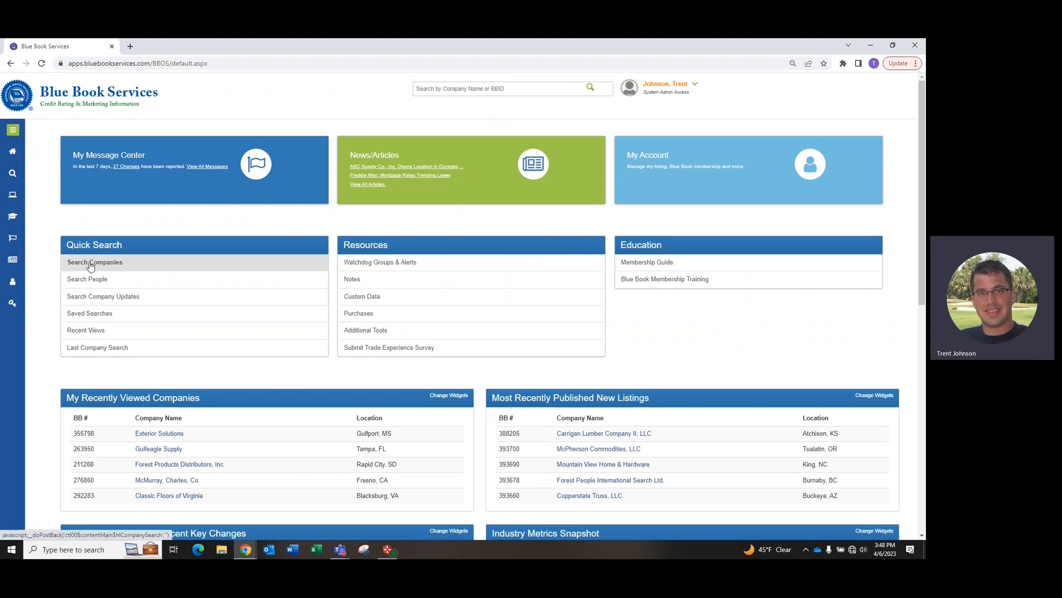
Start a company search and set the listing countries to USA, Canada and Mexico in the location criteria.
mouse_move(21, 177)
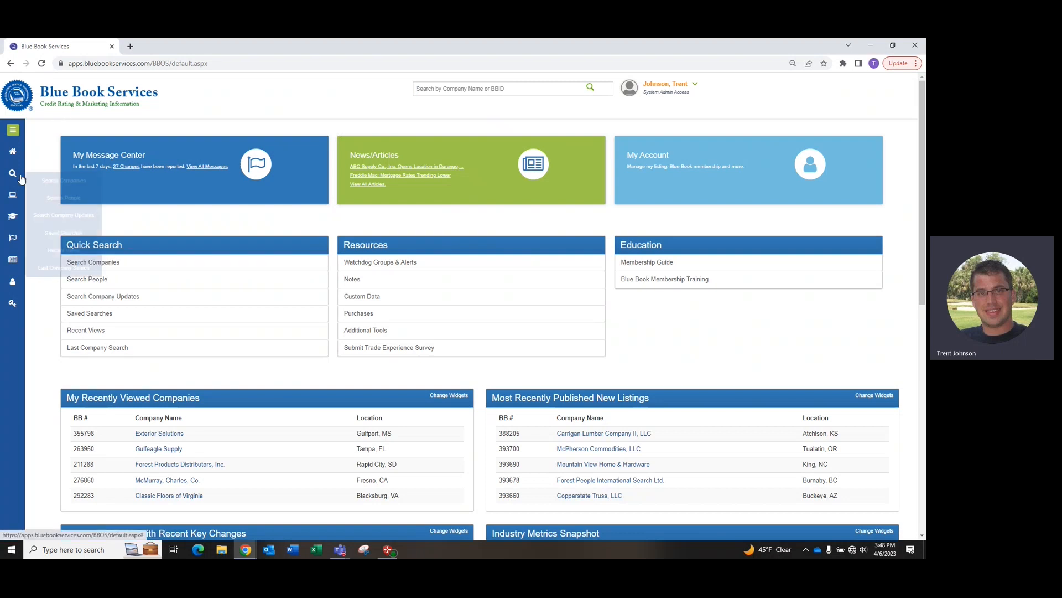
click(59, 182)
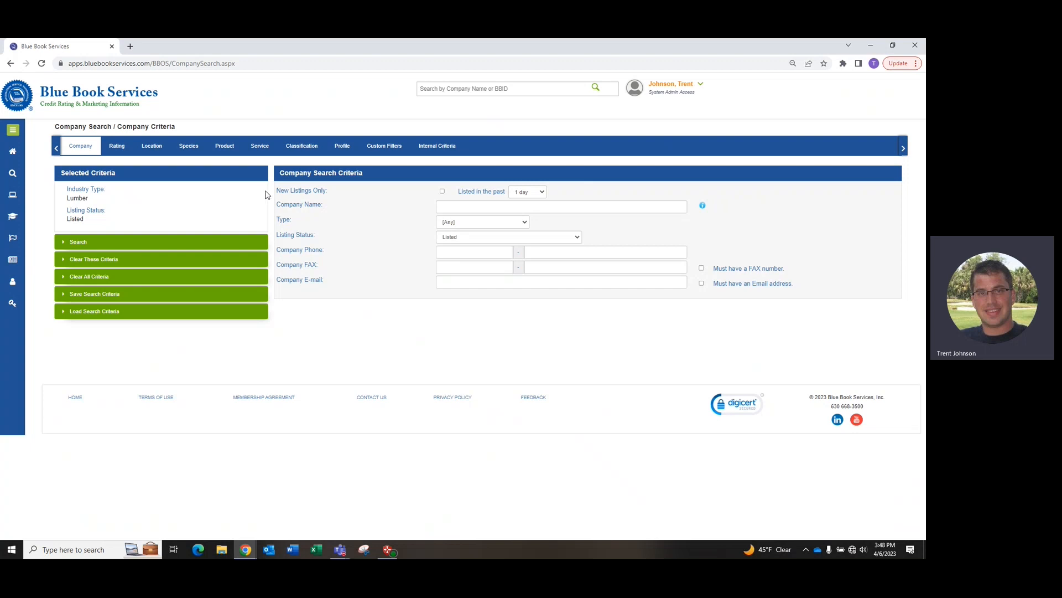
click(160, 146)
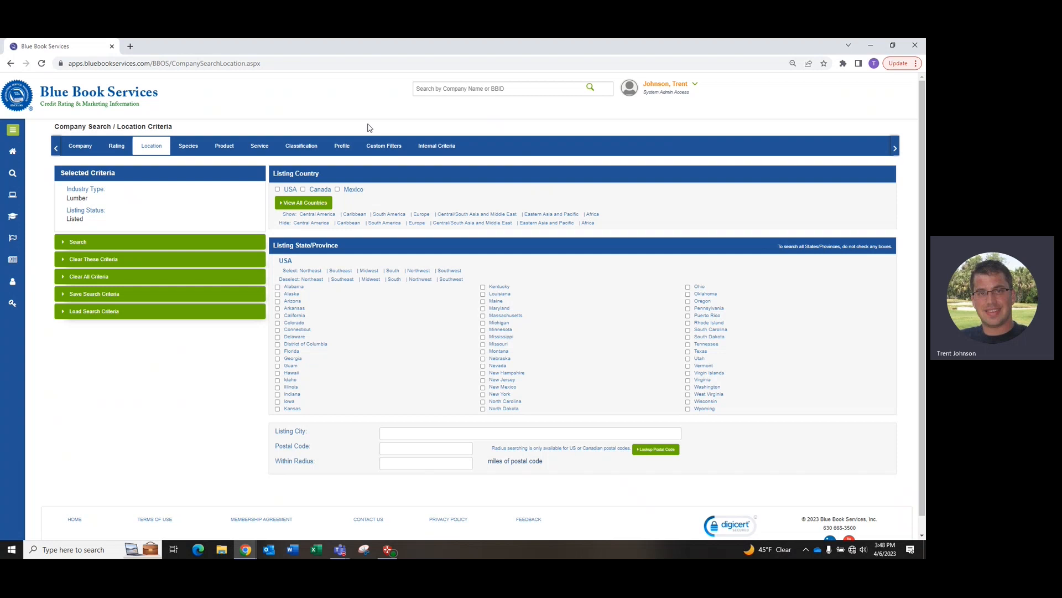
click(303, 189)
click(337, 190)
click(278, 189)
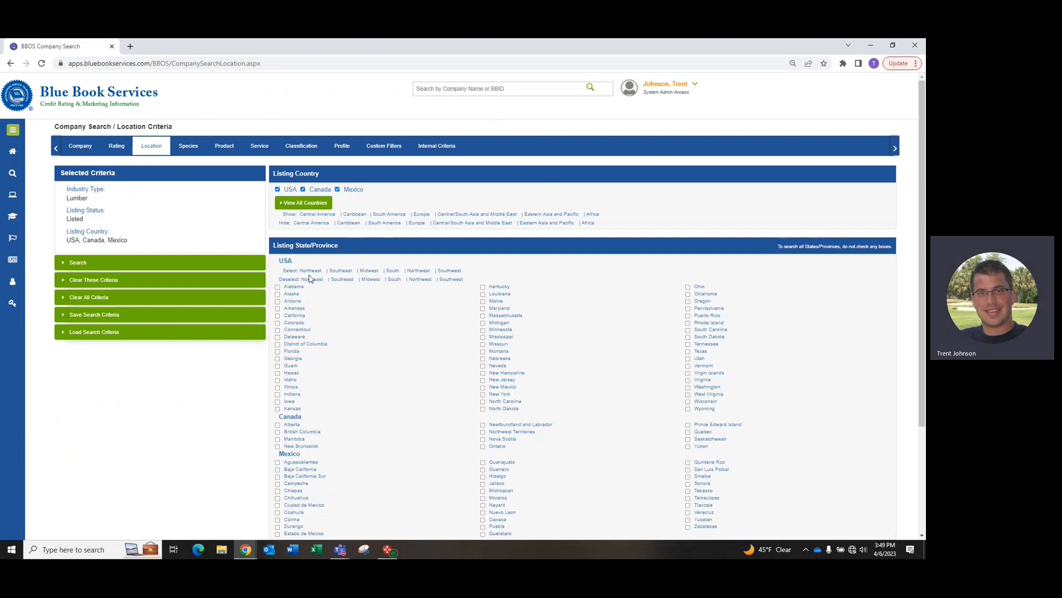
Review the state, city and postal code radius options and restrict the listing state to Washington.
scroll(355, 388, down, 3)
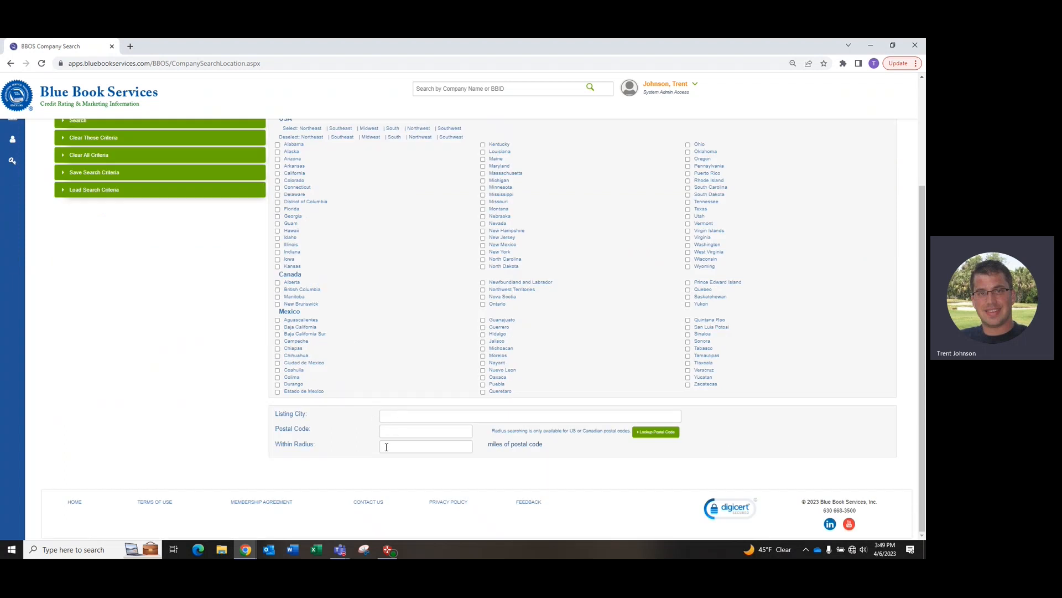
scroll(308, 267, up, 3)
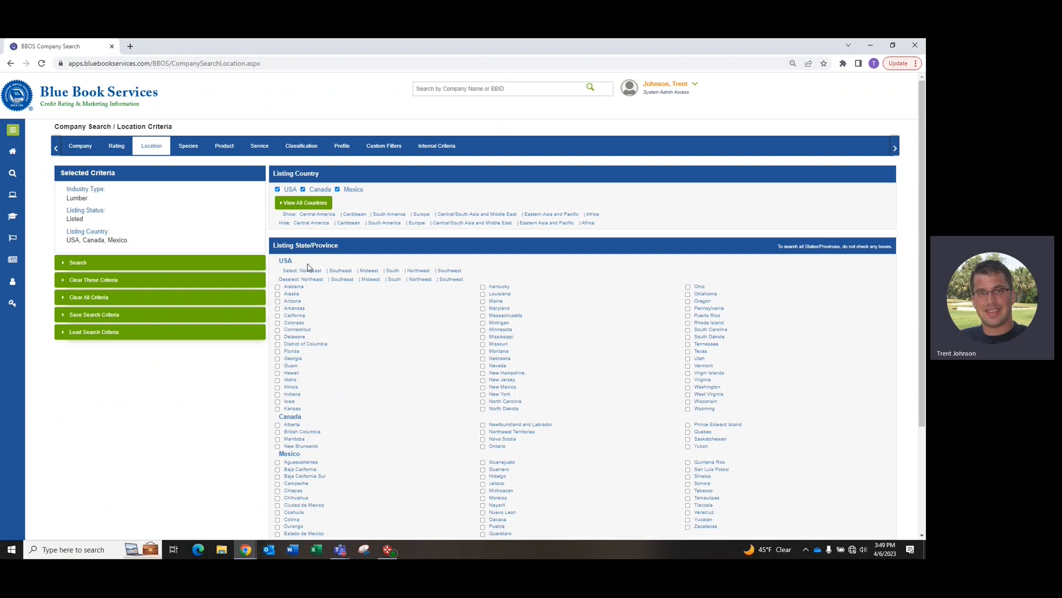
scroll(412, 441, down, 3)
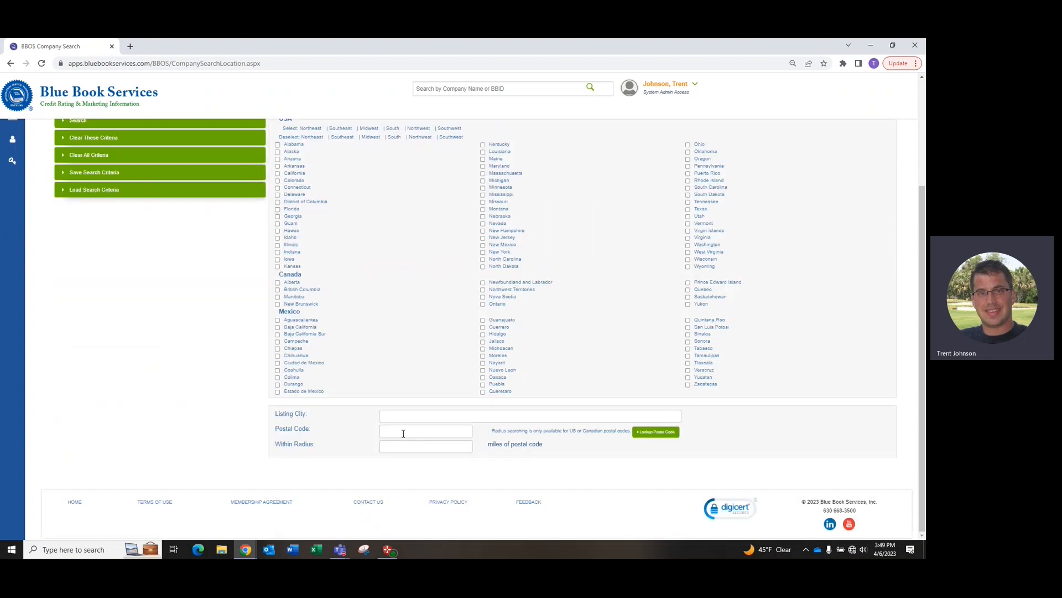
scroll(431, 376, up, 3)
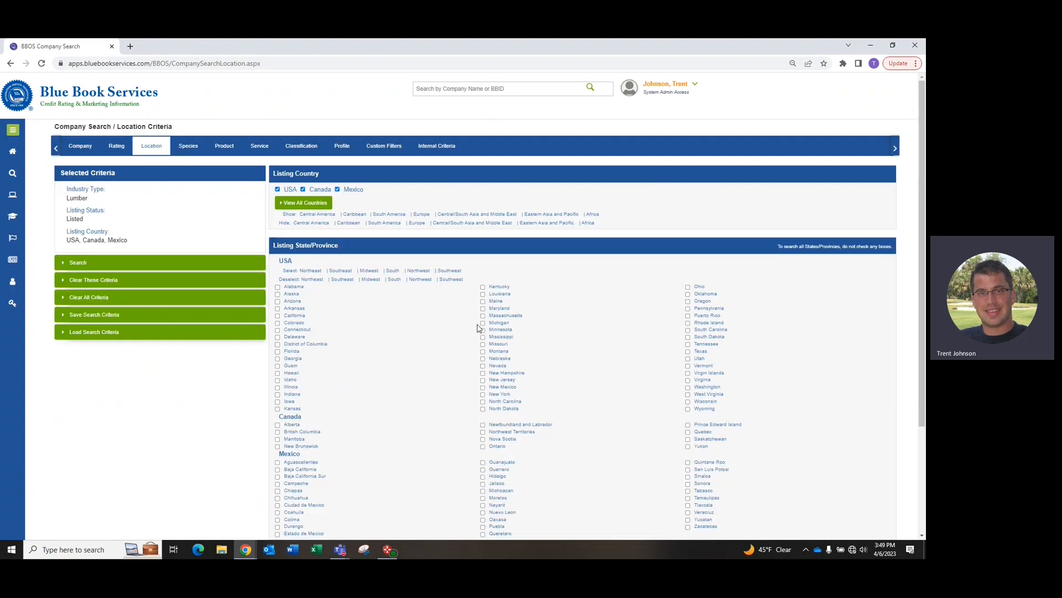
click(688, 388)
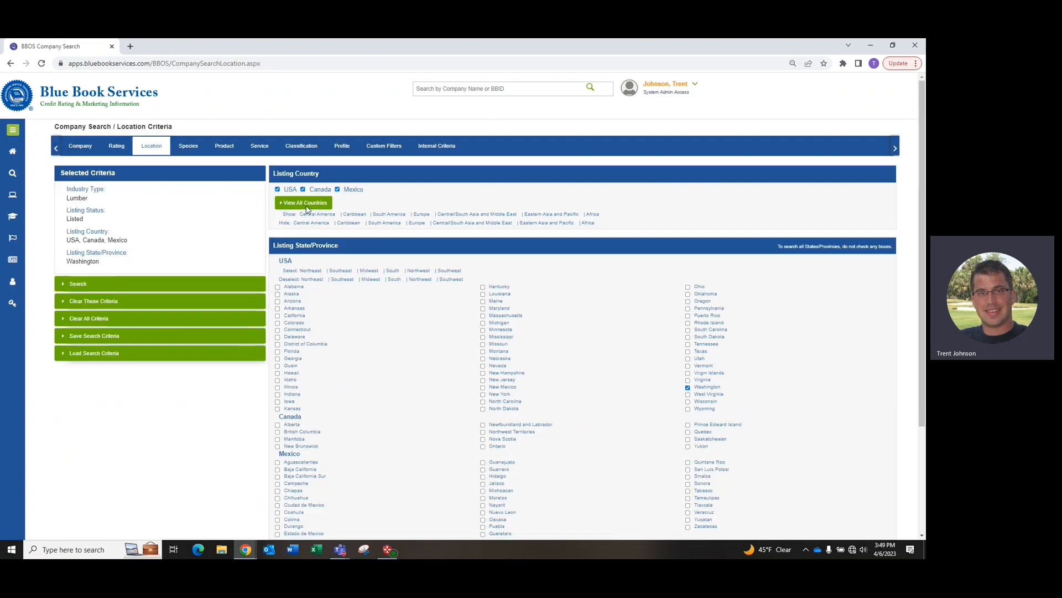
Add the Softwood and Hardwood species groups and the Decking/Deck Components product to the search criteria.
click(188, 148)
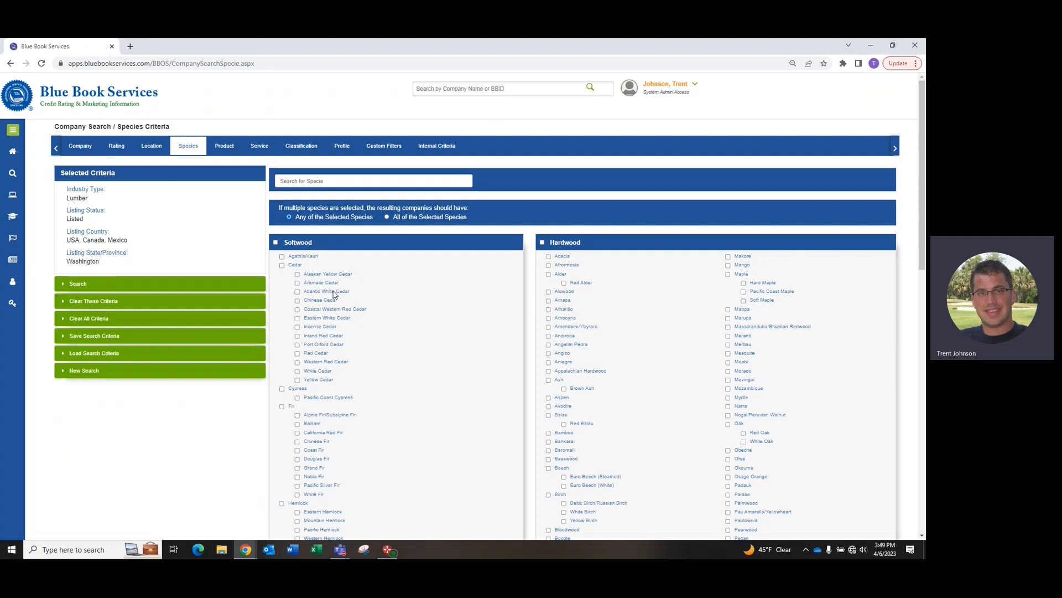
click(275, 242)
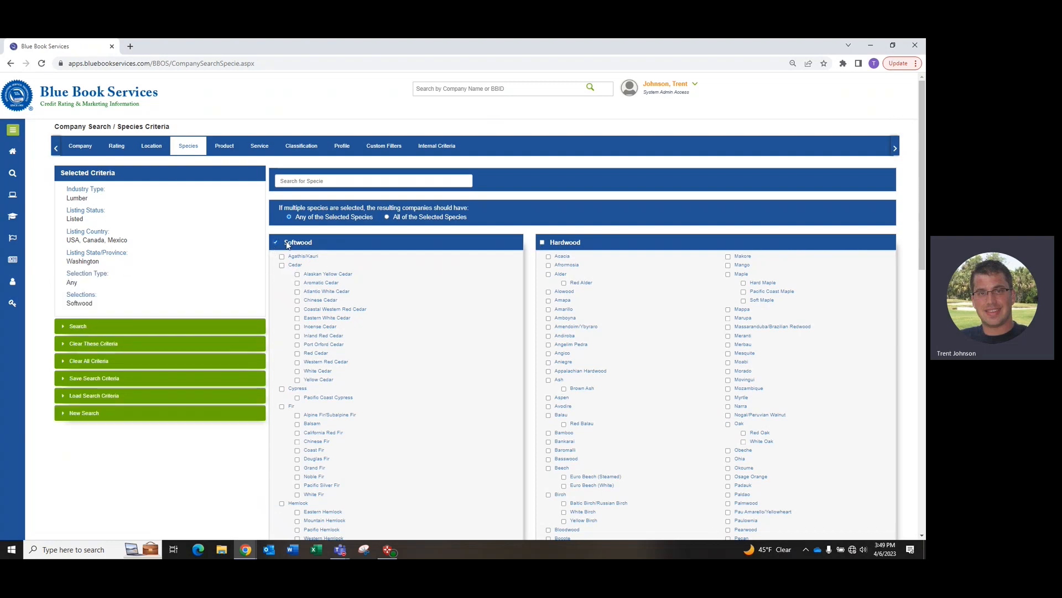
click(542, 242)
click(225, 146)
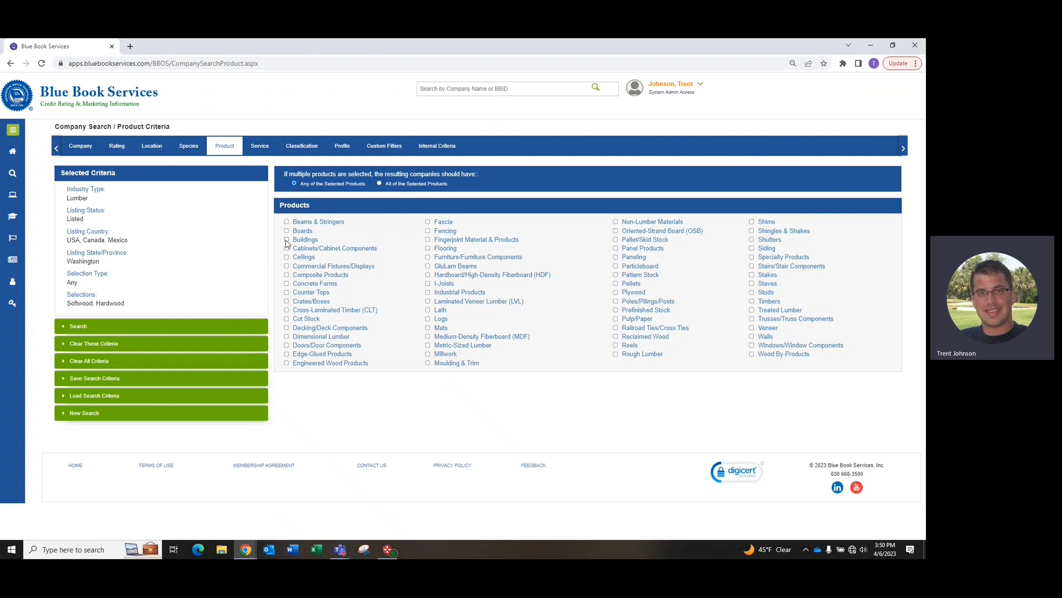
click(287, 328)
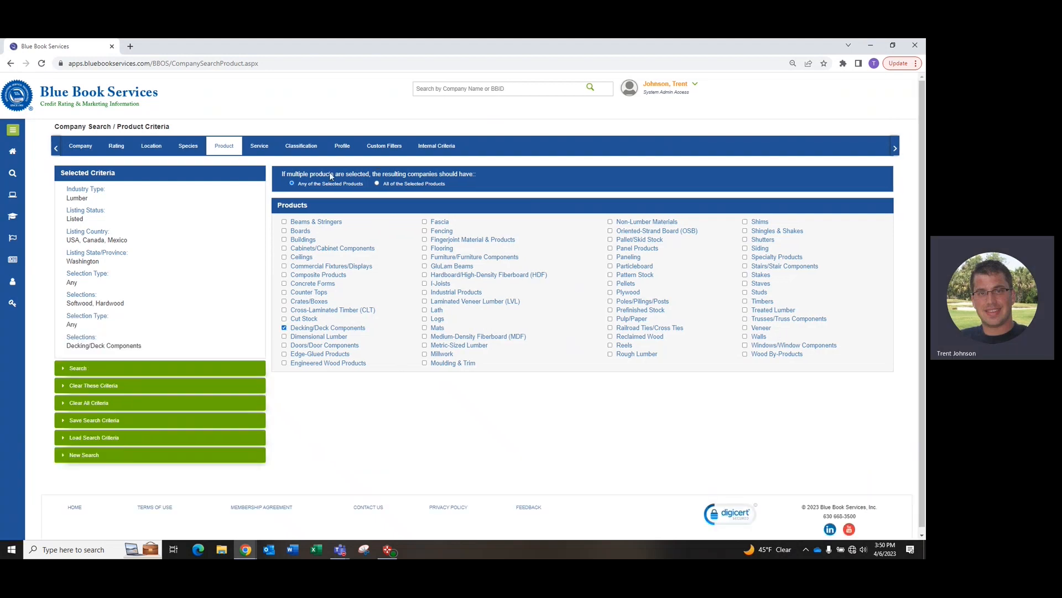
Add the Stocking Wholesaler/Distributor classification under Lumber Buyer and run the company search.
click(303, 151)
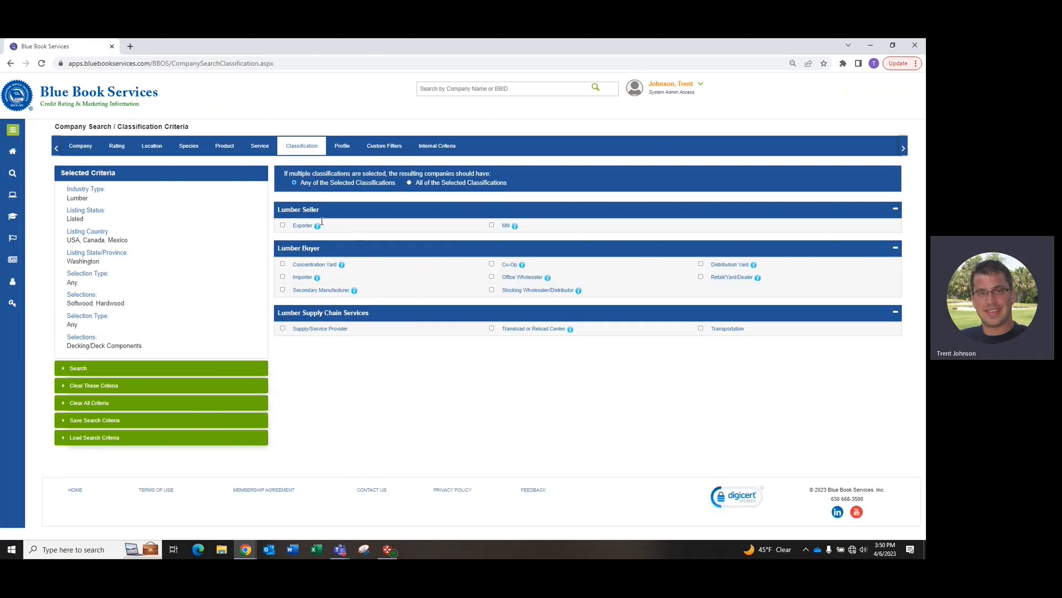
double_click(328, 313)
click(548, 291)
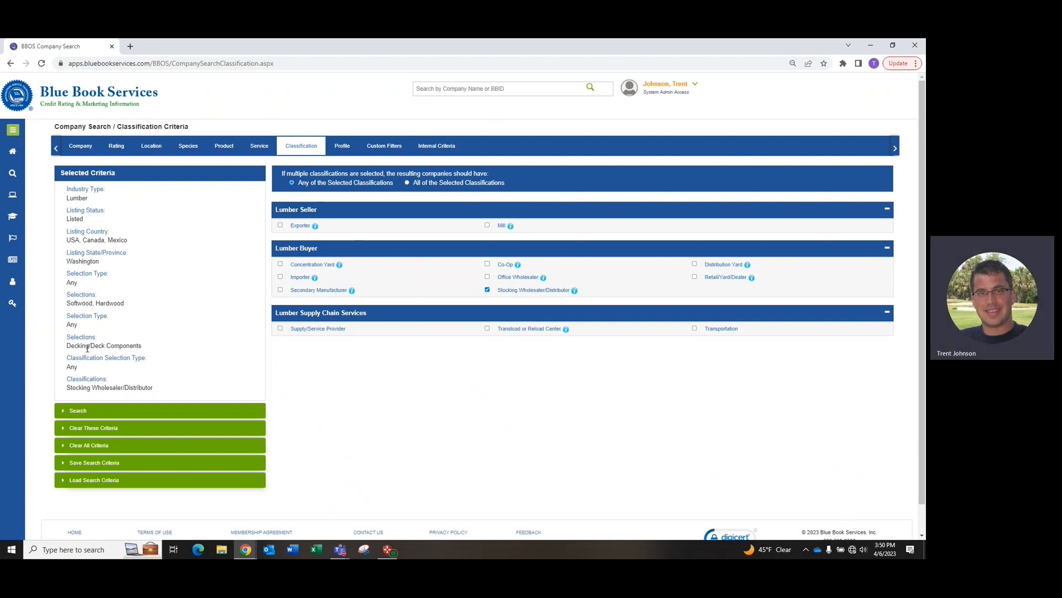
click(116, 417)
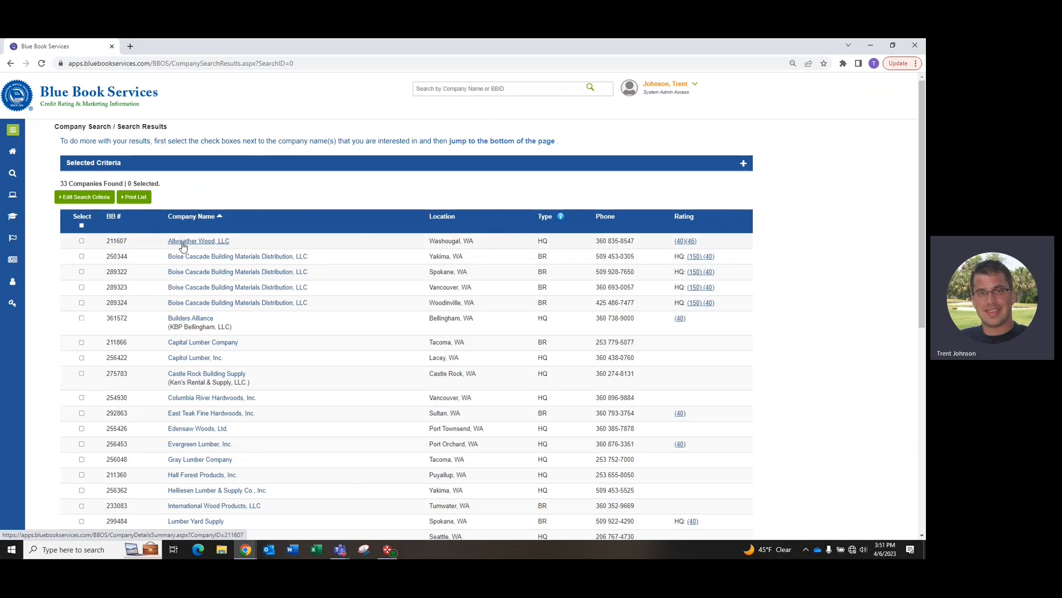
Select all companies in the results, generate a Detailed Company Data Export and open the file maximized in Excel.
click(82, 227)
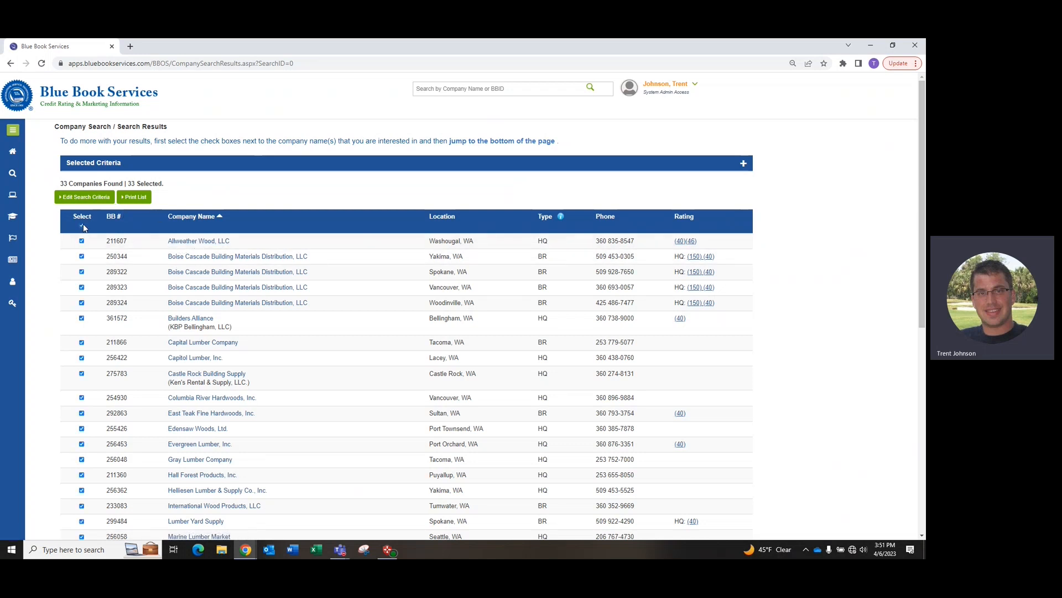
drag(920, 109, 923, 288)
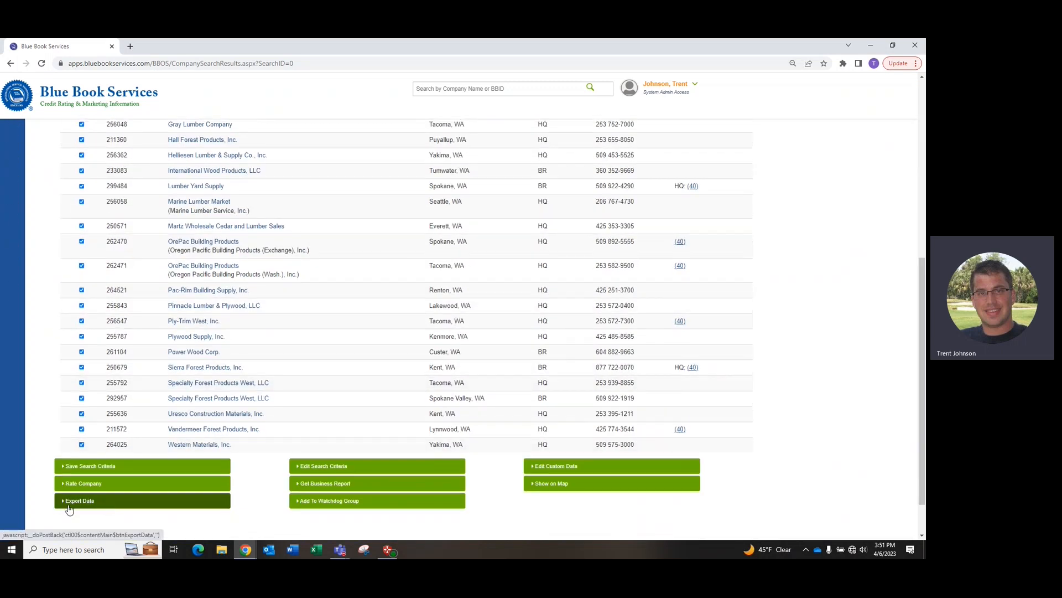
click(86, 501)
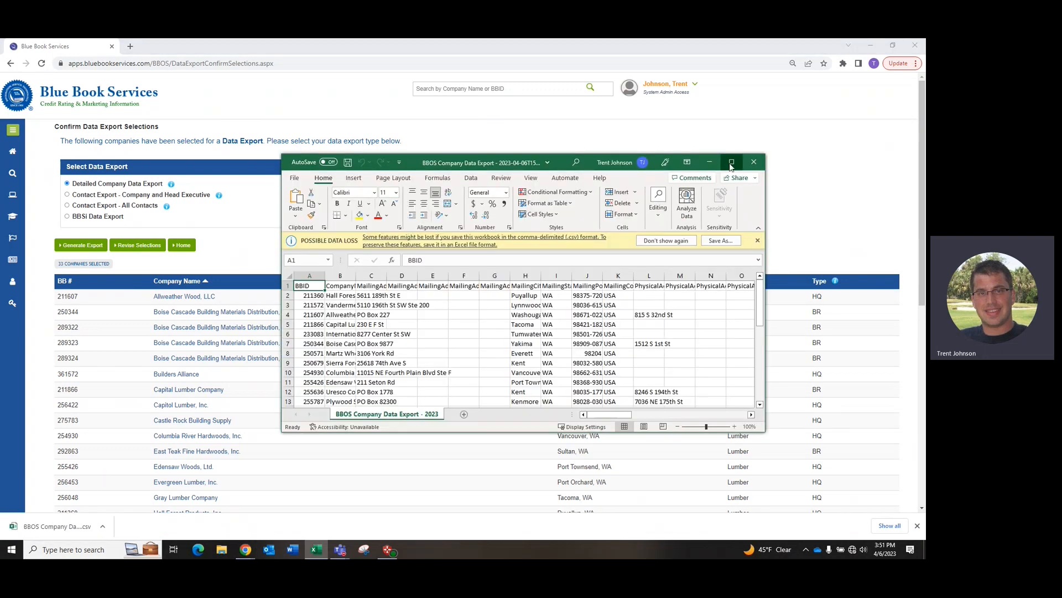
click(731, 162)
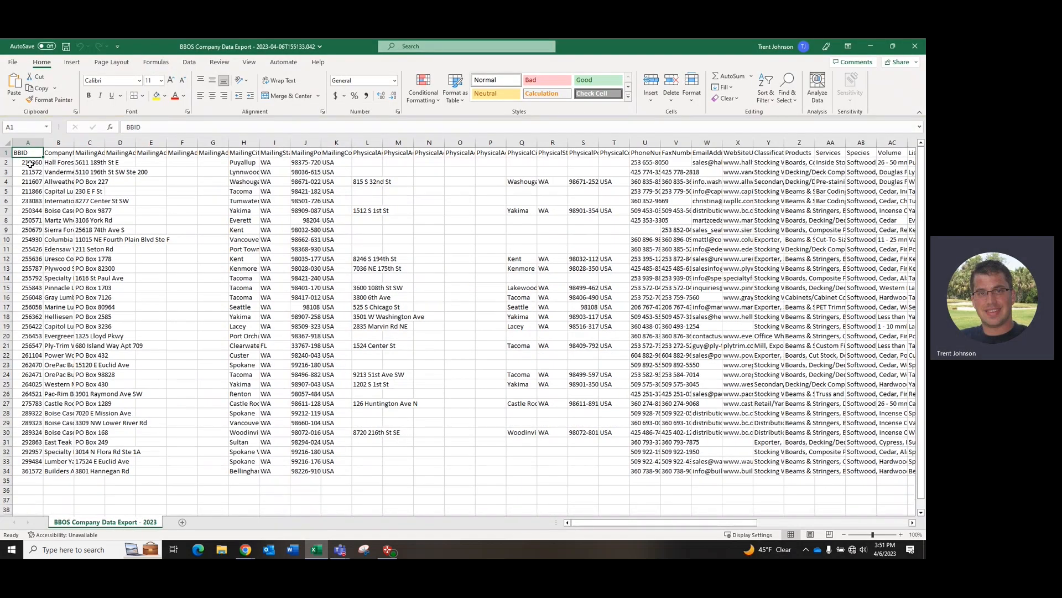
Examine the company export's address, phone, fax, email, website, classification, product and service columns and the remaining columns beyond them.
click(84, 162)
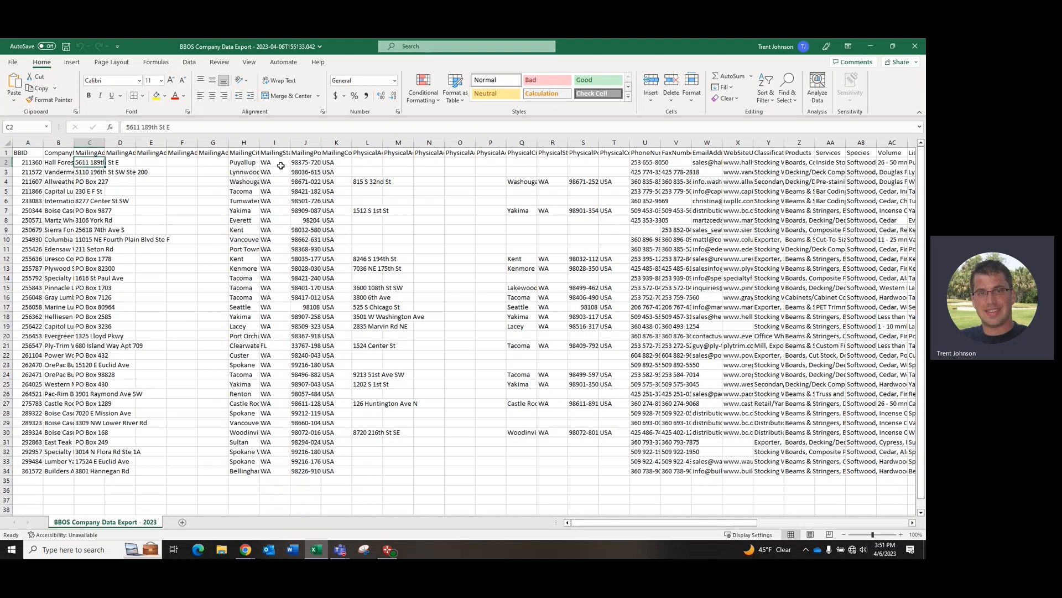
click(375, 167)
click(642, 163)
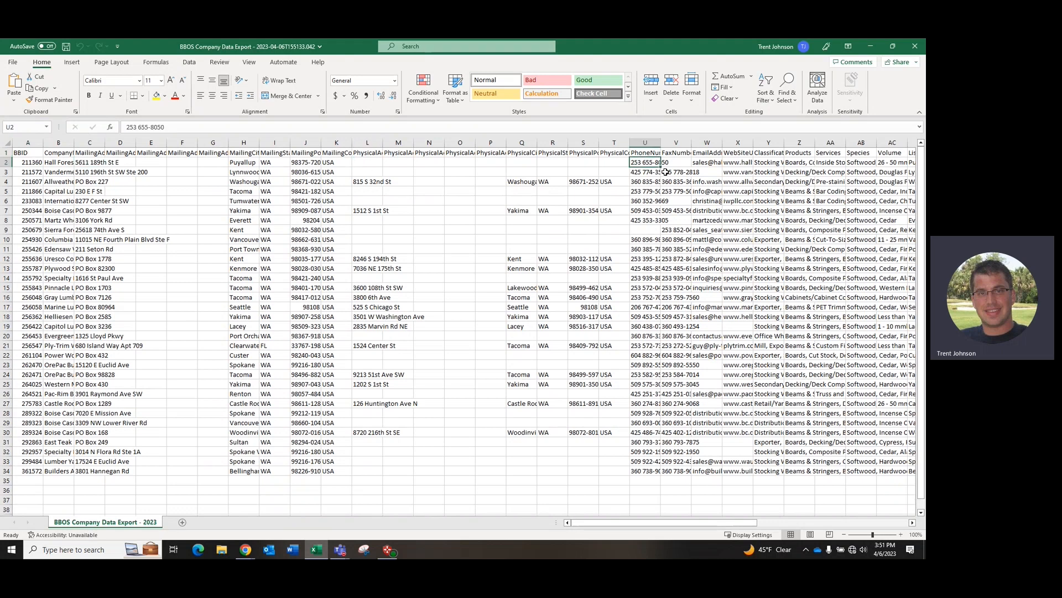
click(683, 171)
click(702, 161)
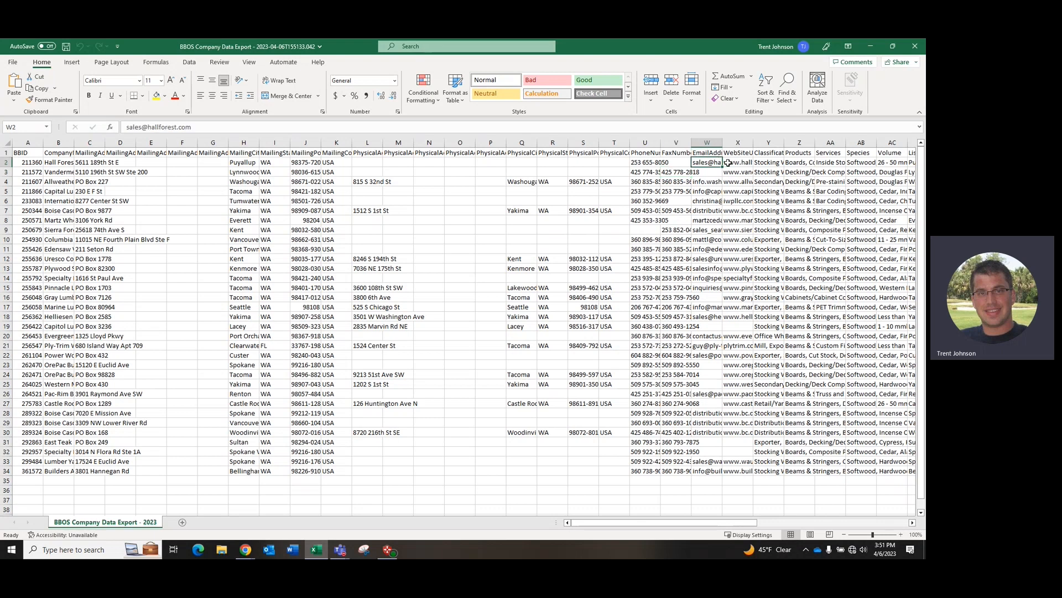
click(744, 155)
click(777, 156)
click(796, 155)
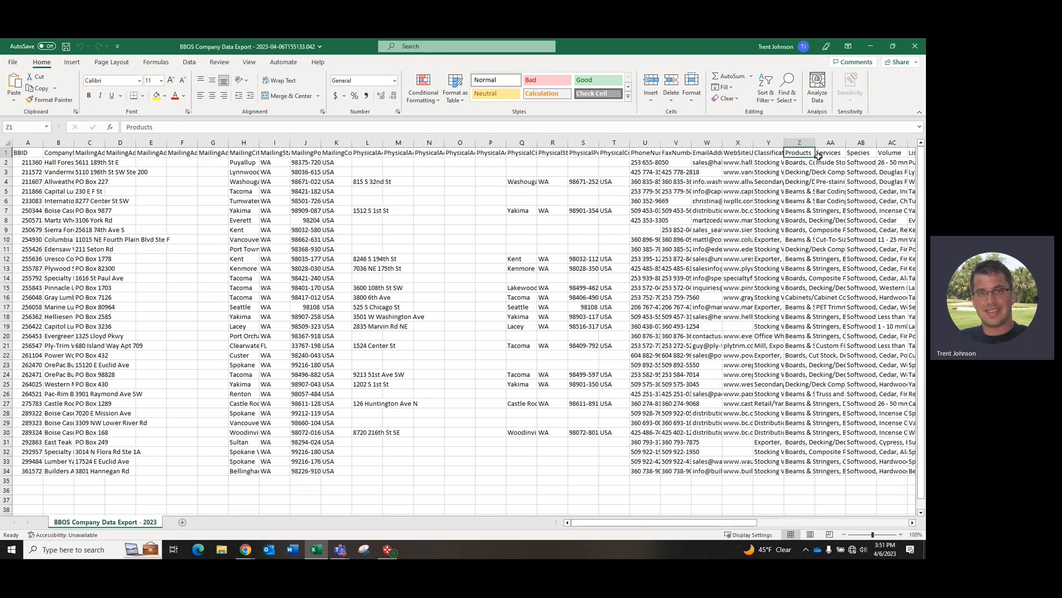
click(827, 156)
drag(742, 526, 845, 527)
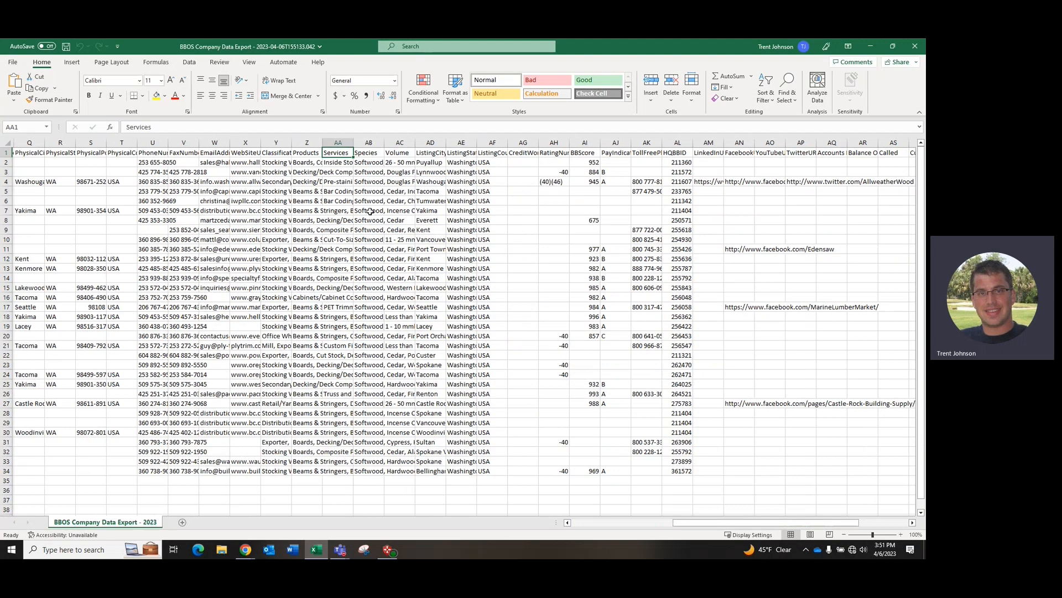
Return to the export page in Chrome, generate a Contact Export - All Contacts and open the resulting file in Excel.
click(870, 47)
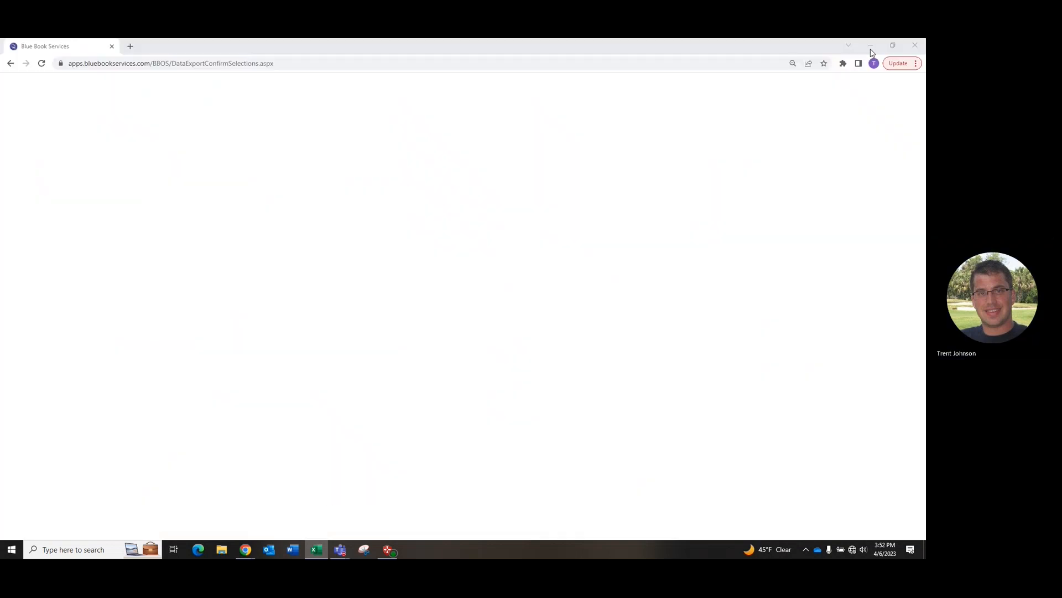
click(83, 245)
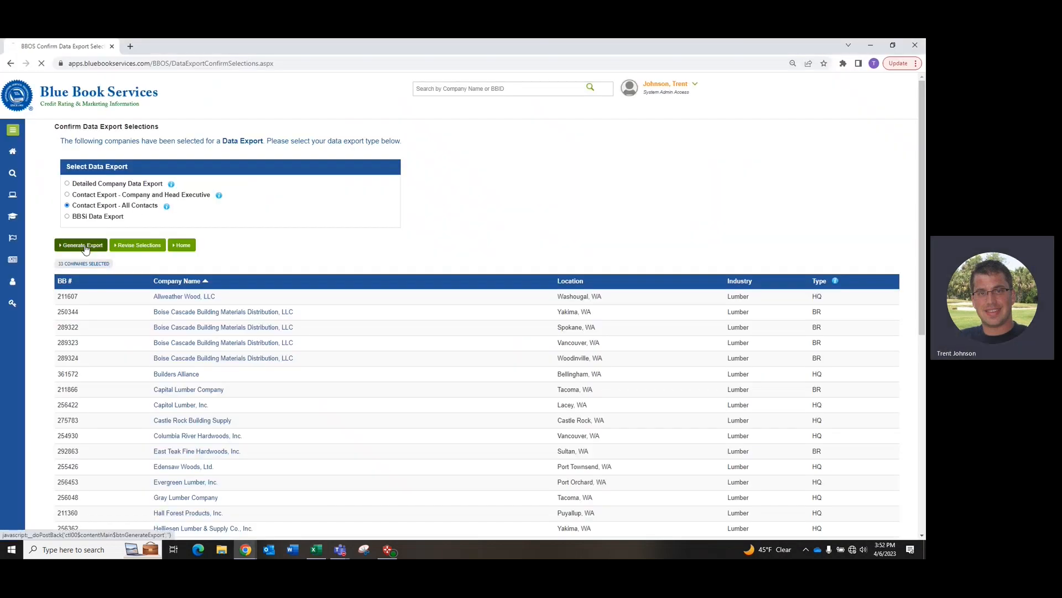
click(52, 526)
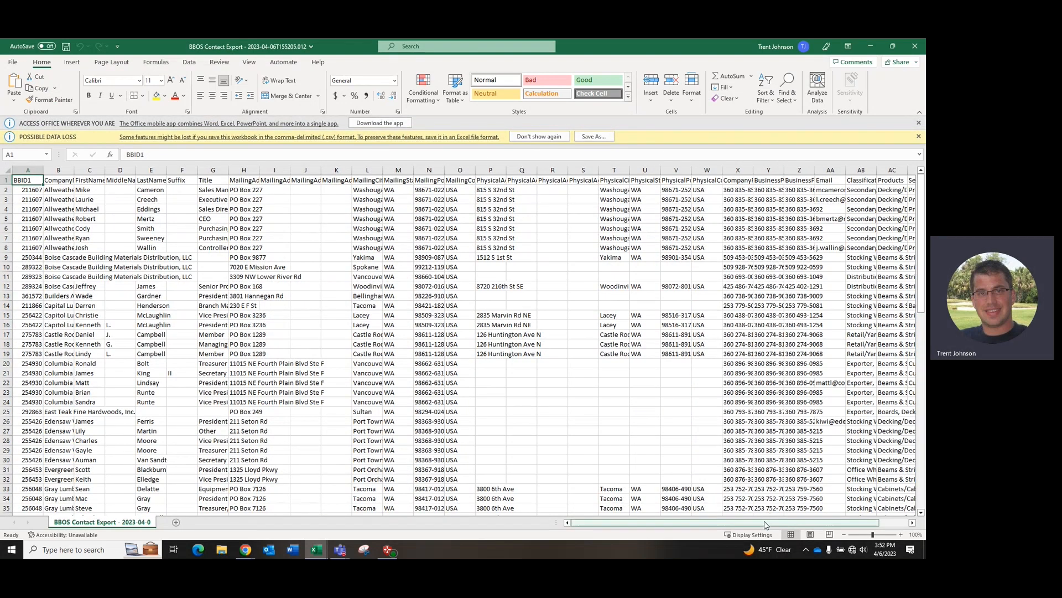
Examine the classification, products and specie columns of the contact export.
drag(765, 525, 791, 525)
click(769, 182)
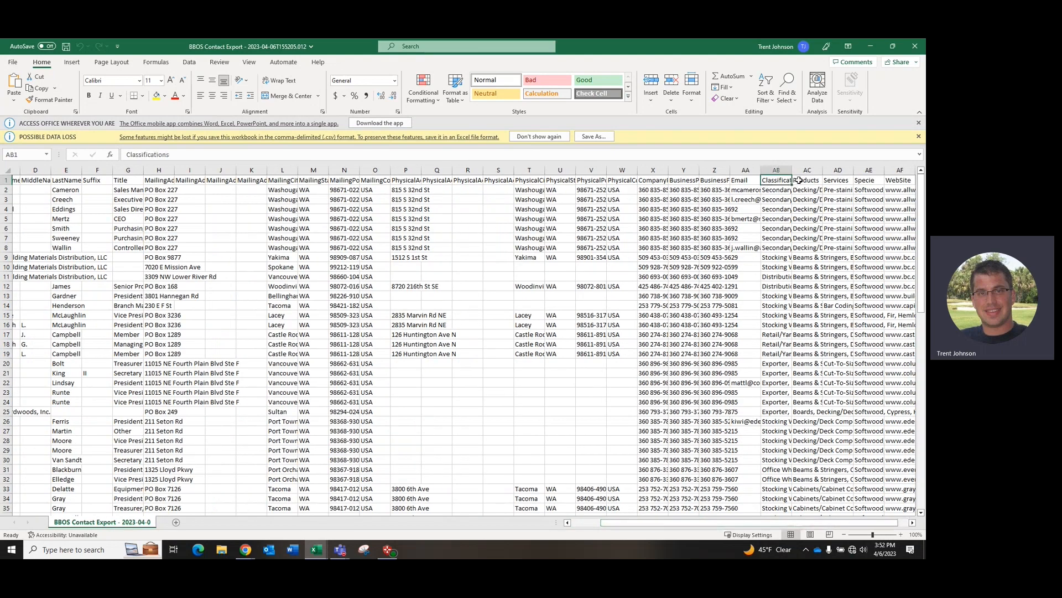
click(799, 181)
click(860, 181)
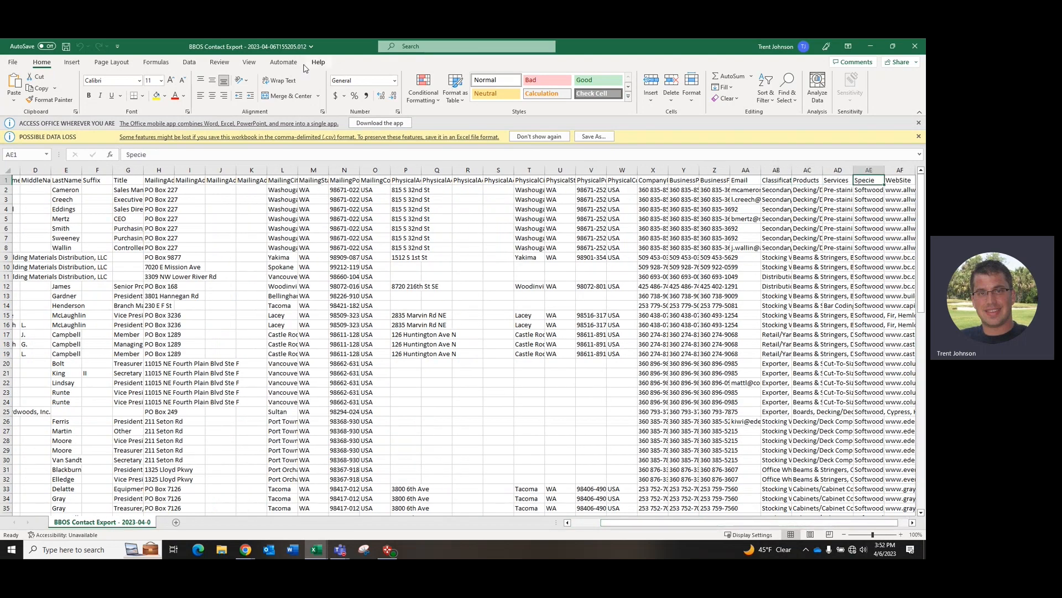
Select the whole contact export sheet and add filters to all of its header columns.
click(10, 171)
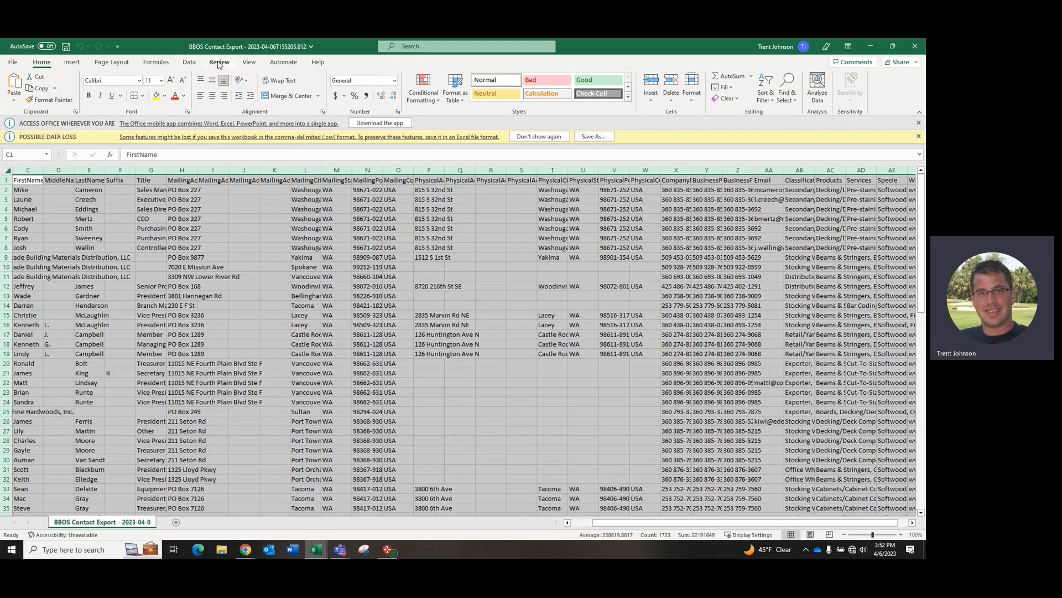
click(189, 63)
click(475, 87)
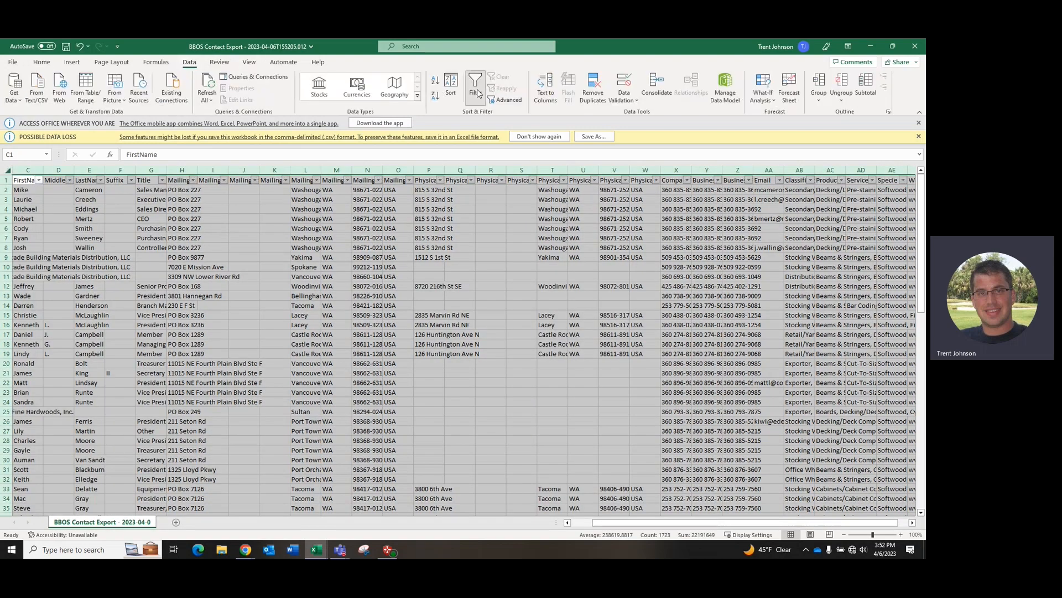
click(411, 248)
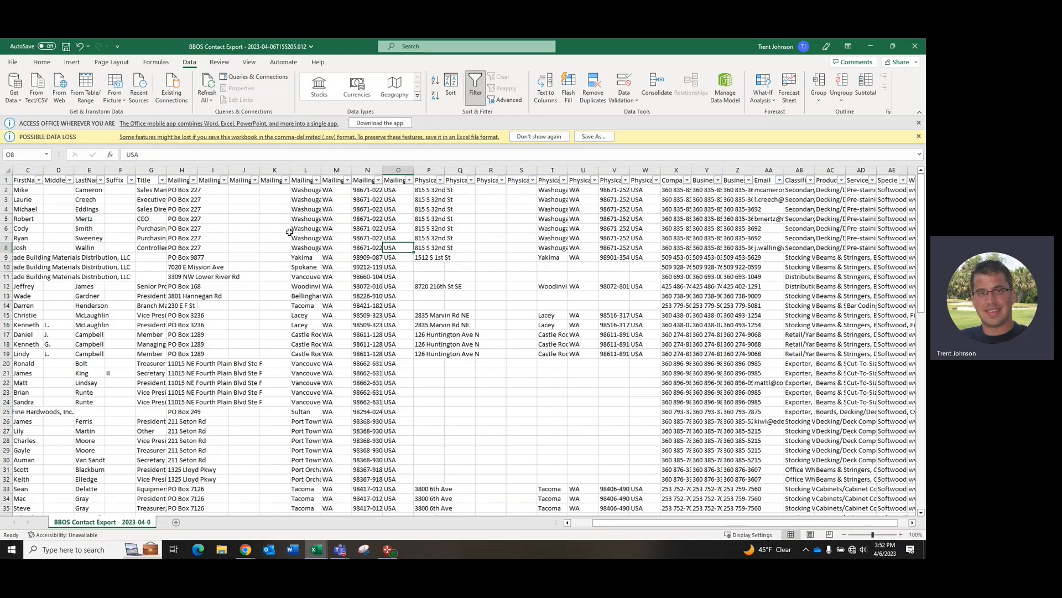
Switch back to Blue Book Services in Chrome, open the Allweather Wood, LLC listing and examine its phone and fax details.
click(872, 46)
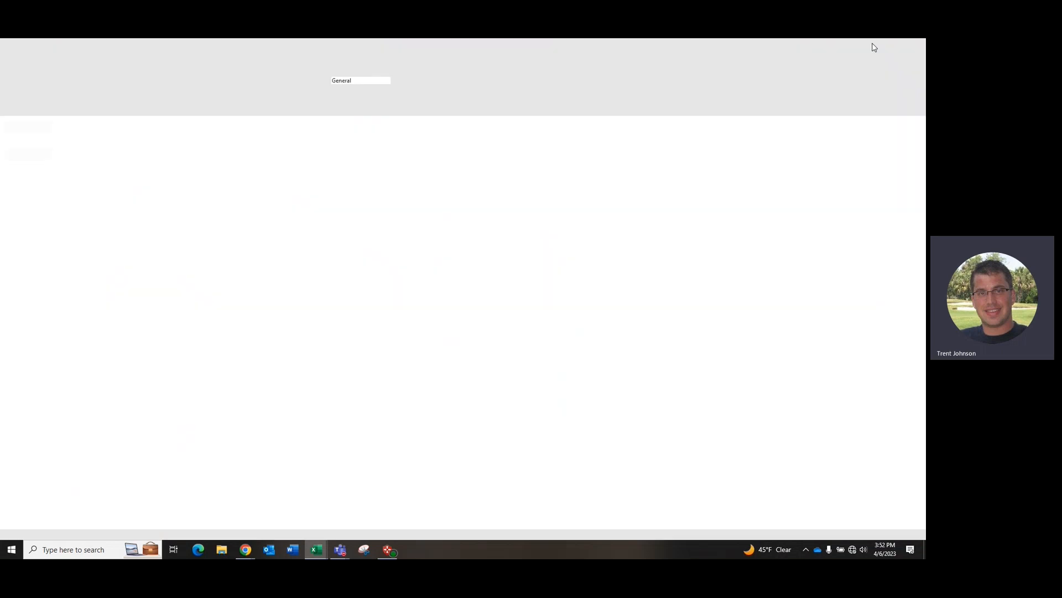
click(872, 45)
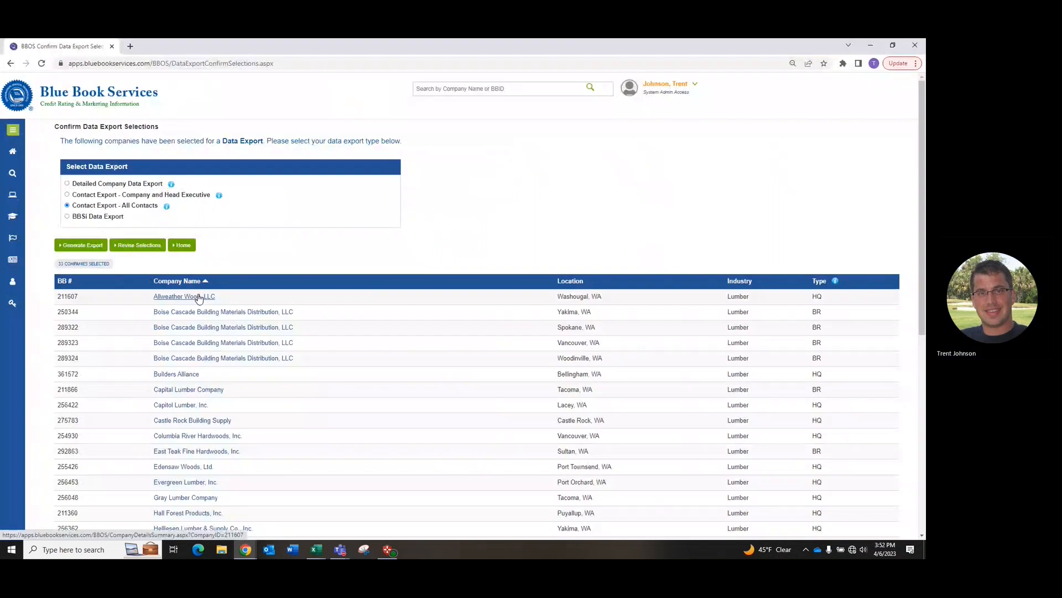
click(198, 299)
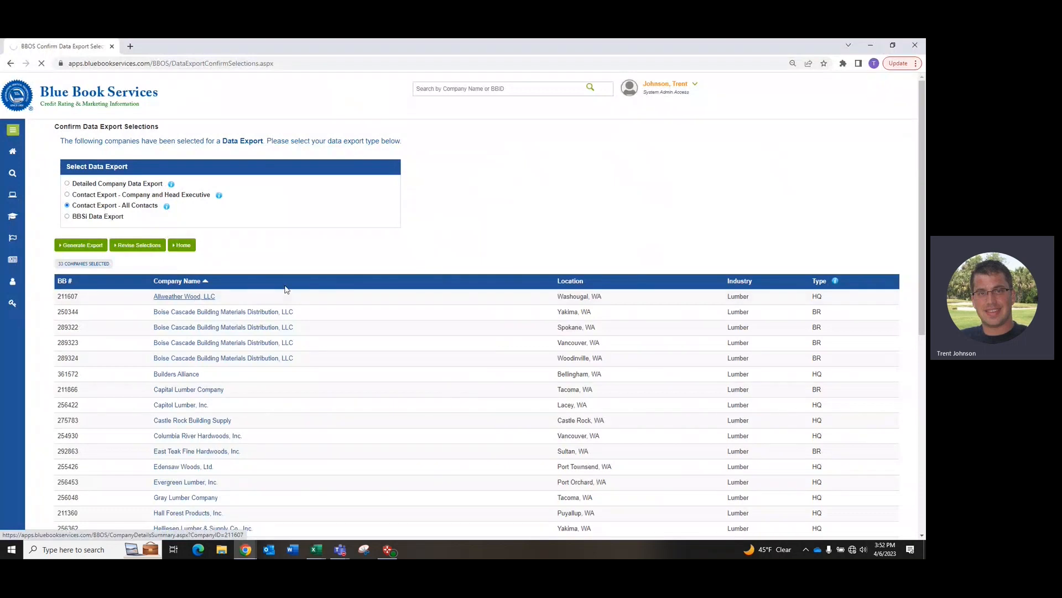
scroll(353, 282, down, 3)
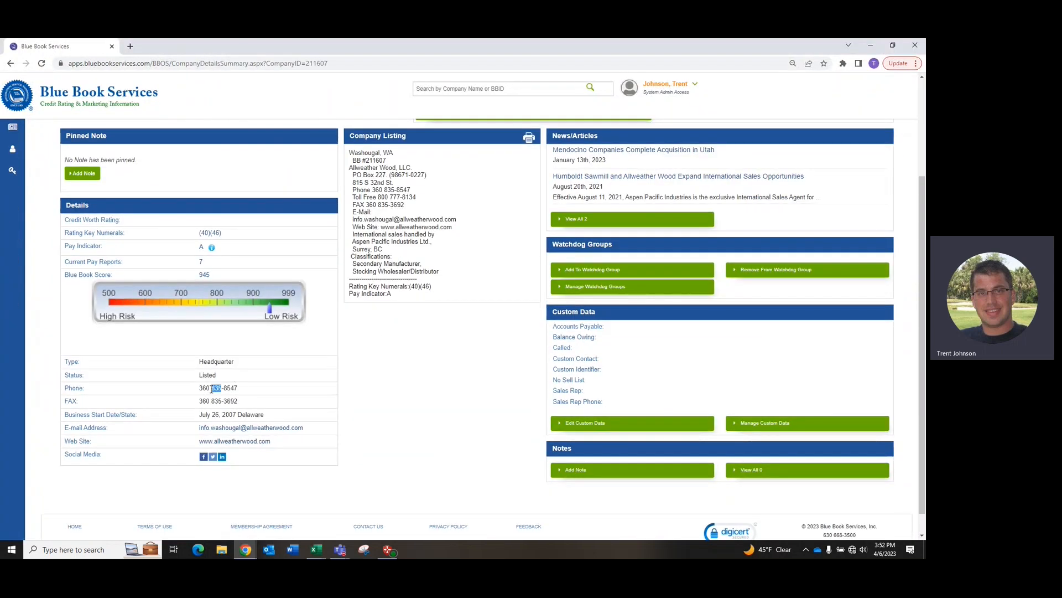
triple_click(211, 390)
double_click(207, 400)
scroll(321, 238, up, 2)
scroll(313, 245, up, 1)
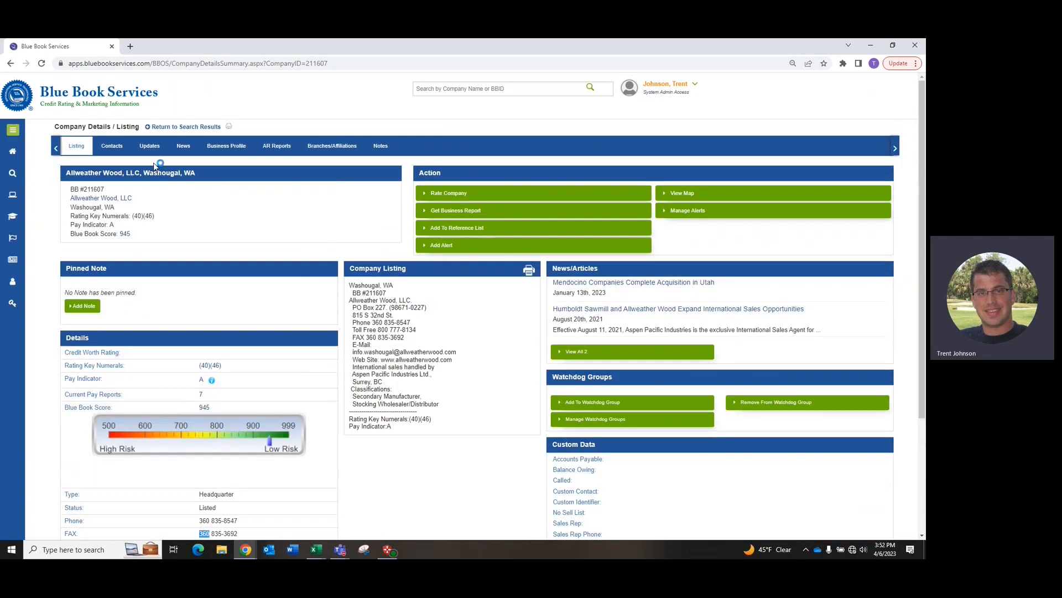
Examine Allweather Wood's contacts, its business profile, and its branches and affiliations.
click(112, 147)
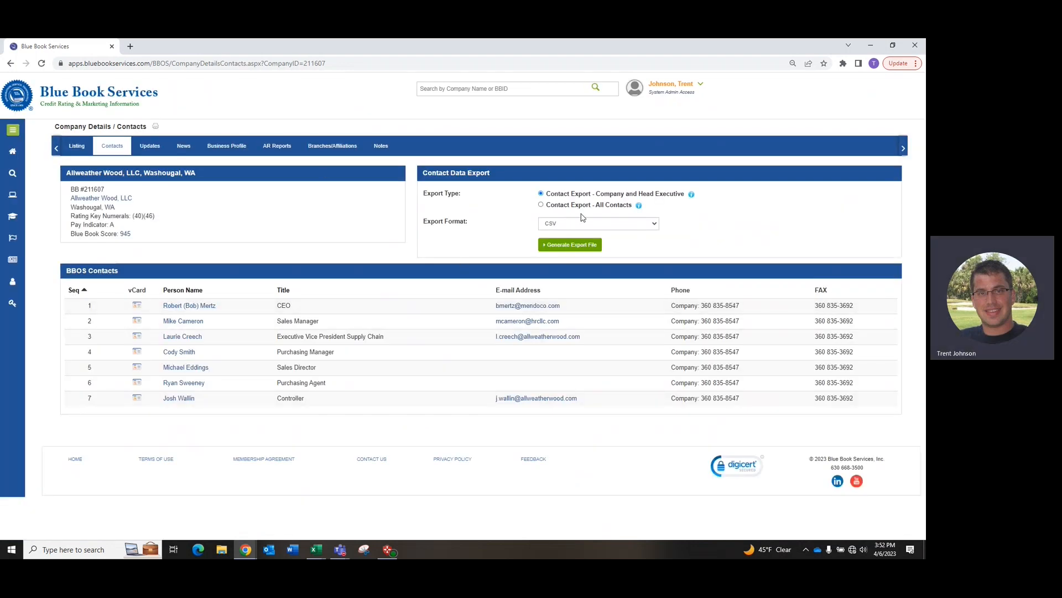
click(229, 150)
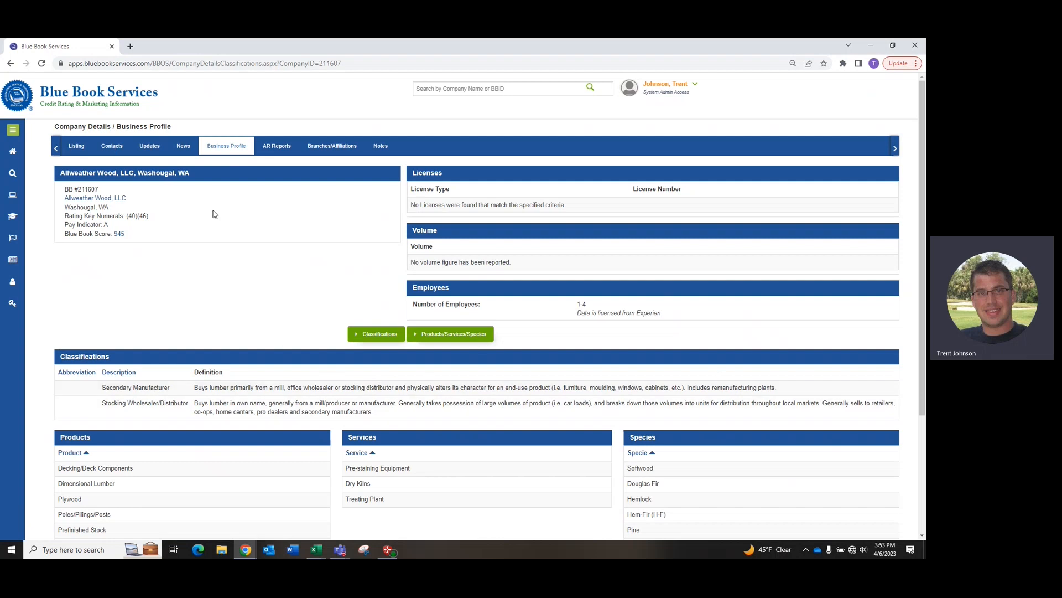
click(325, 148)
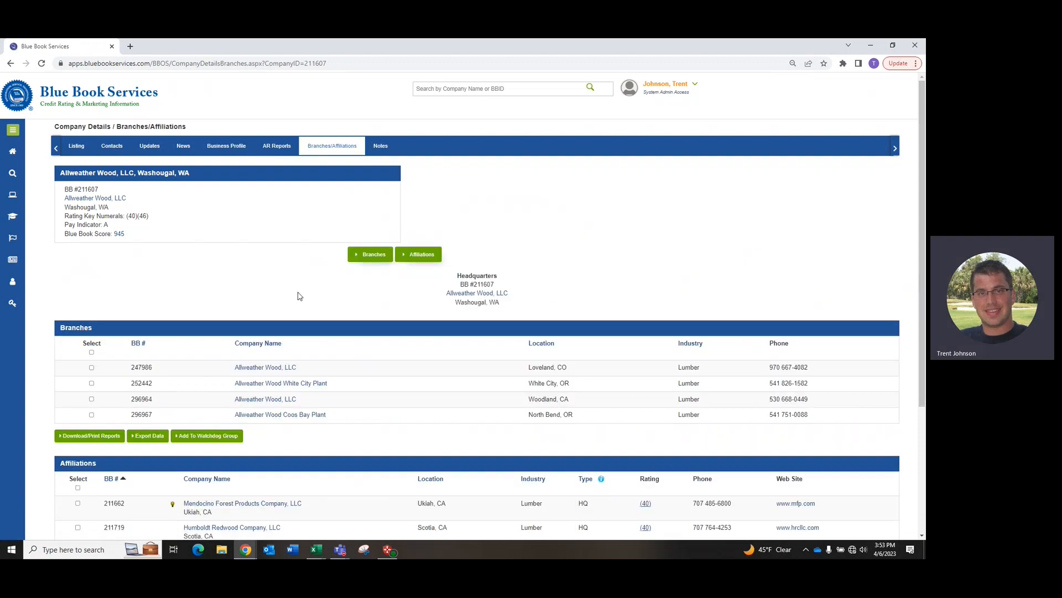
scroll(299, 296, down, 2)
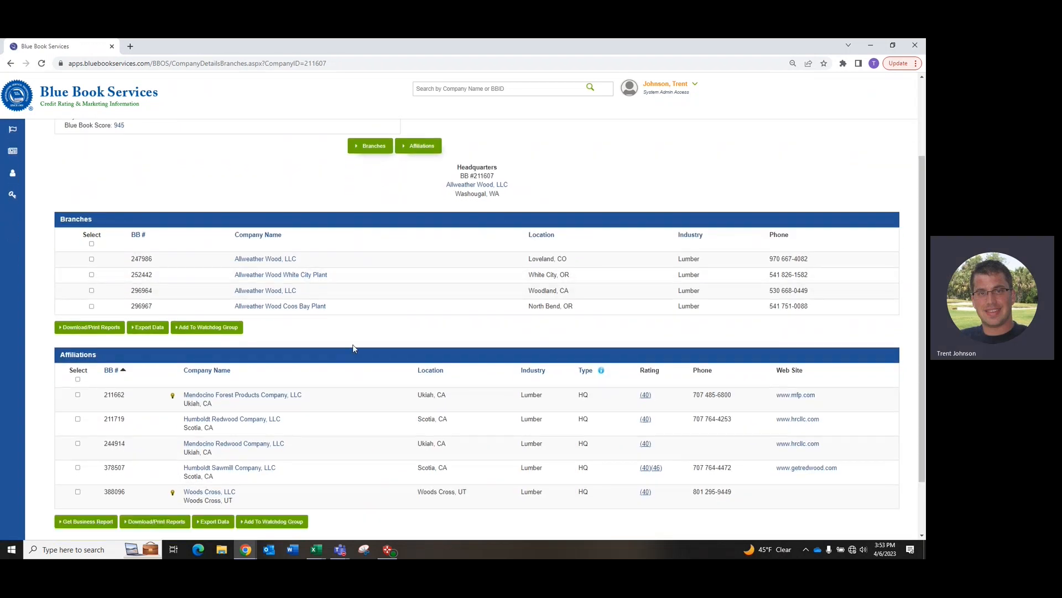
scroll(353, 346, up, 2)
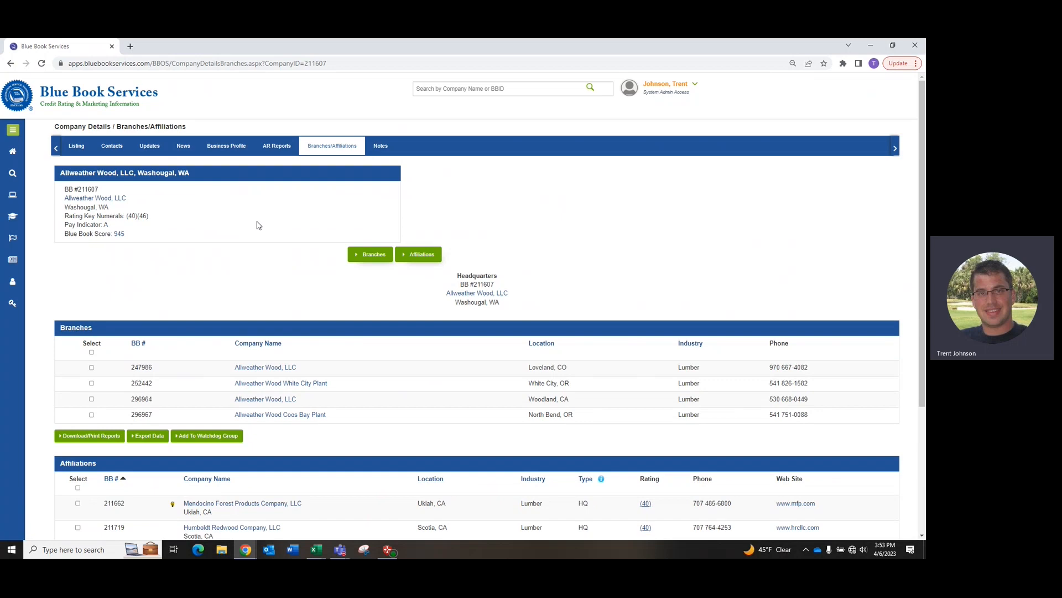
Return to Allweather Wood's main listing and examine the credit rating details, including the Pay Indicator.
click(77, 148)
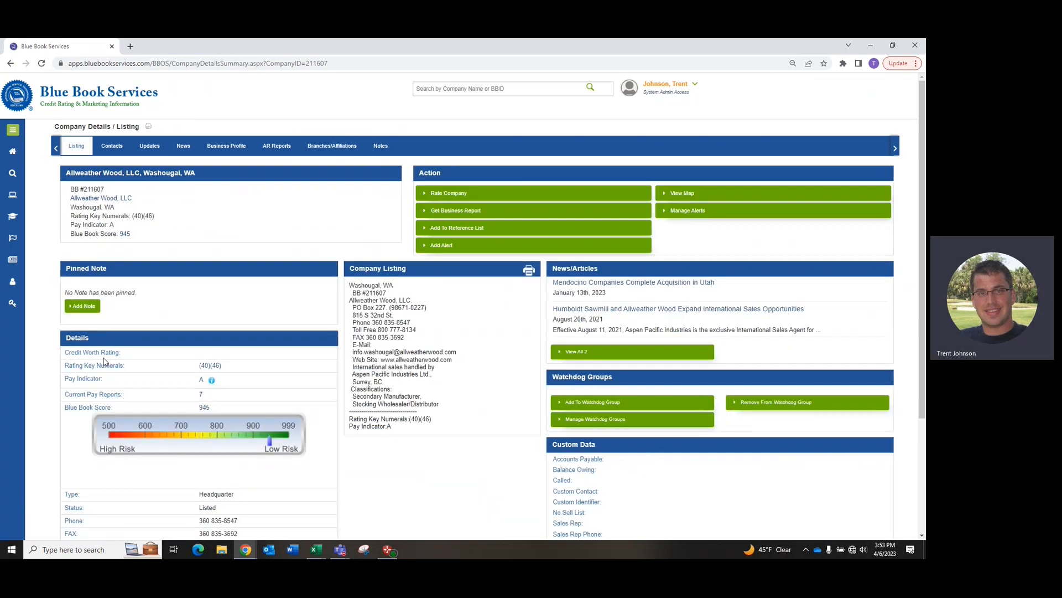
scroll(57, 312, down, 1)
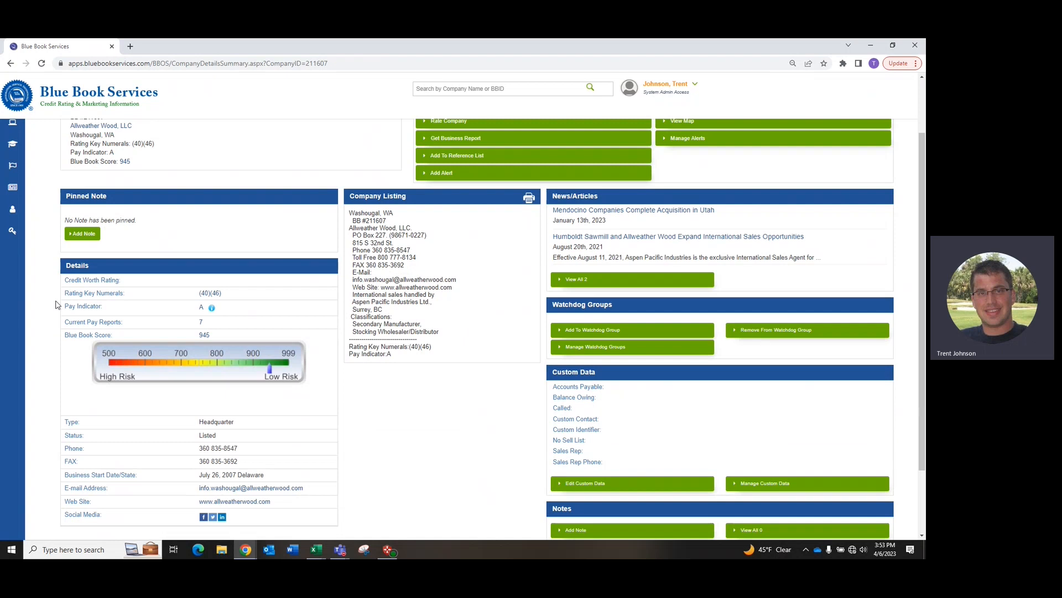
drag(66, 308, 111, 314)
click(35, 283)
scroll(368, 210, up, 2)
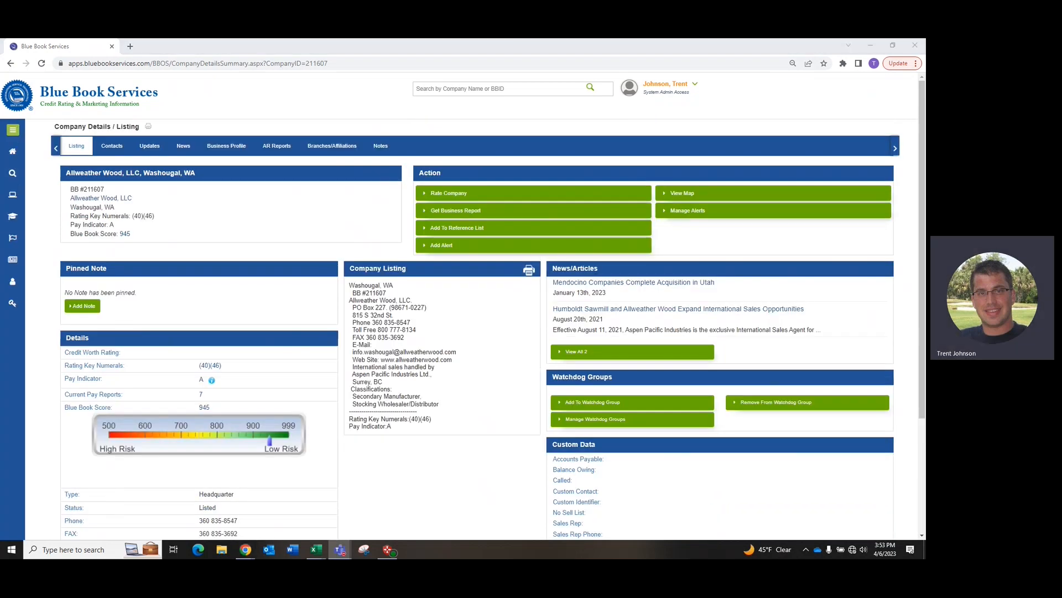